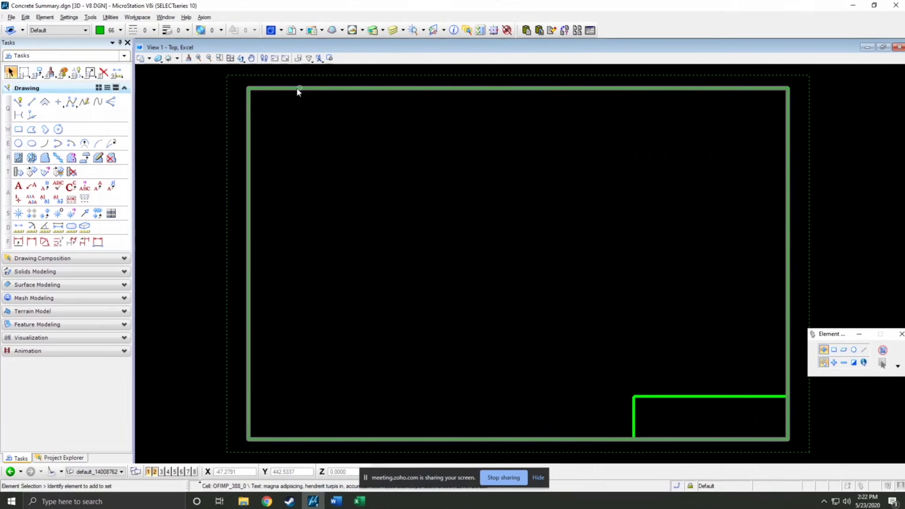
# - Float the Axiom Office Importer tools in their own window
pyautogui.click(204, 17)
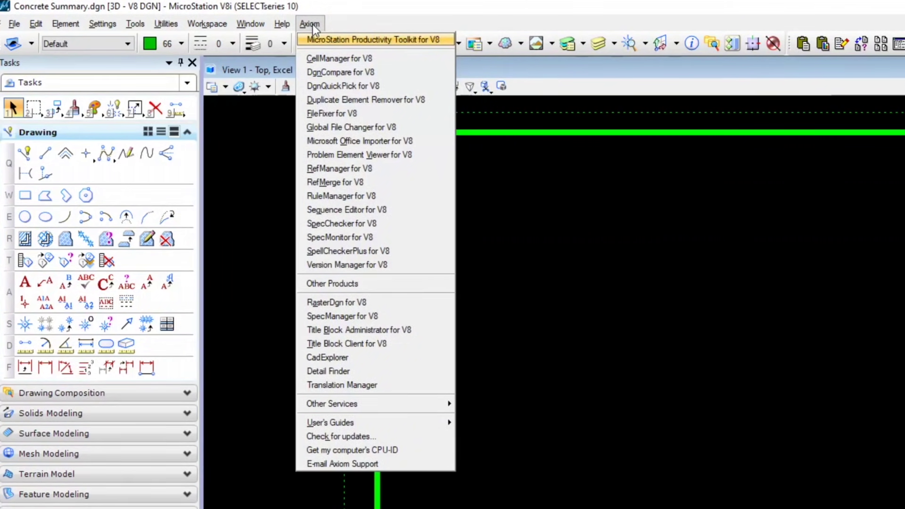
pyautogui.press('Escape')
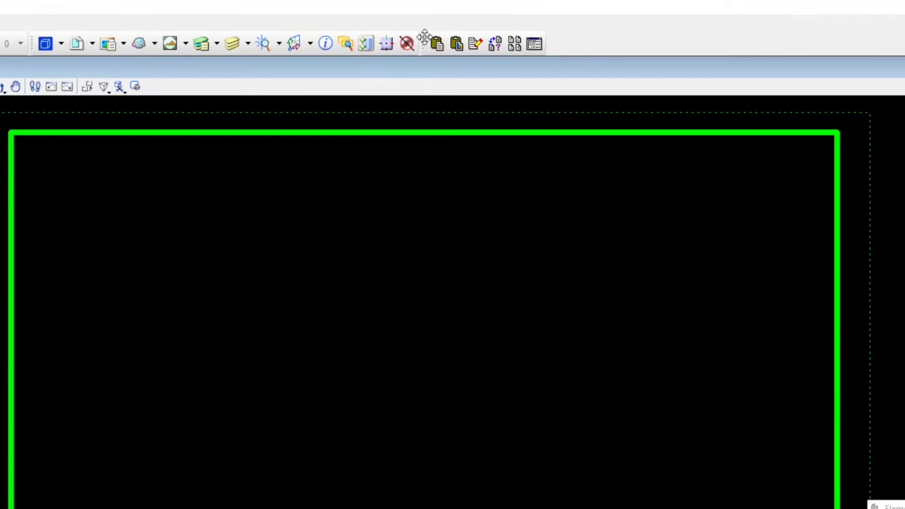
pyautogui.moveTo(424, 37); pyautogui.dragTo(378, 160)
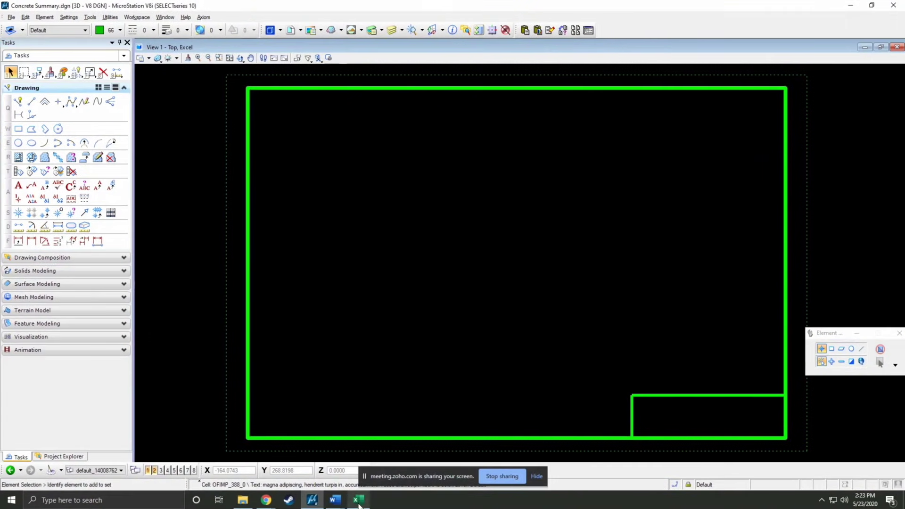
# - In Concrete Summary.xls, select the table from header rows A1:J5 down to TOTAL row 288
pyautogui.click(359, 501)
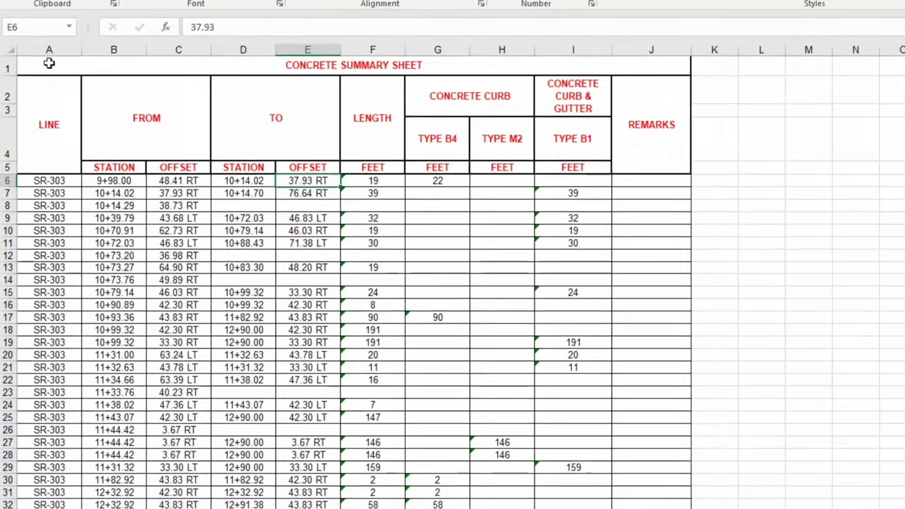
pyautogui.moveTo(37, 100); pyautogui.dragTo(277, 153)
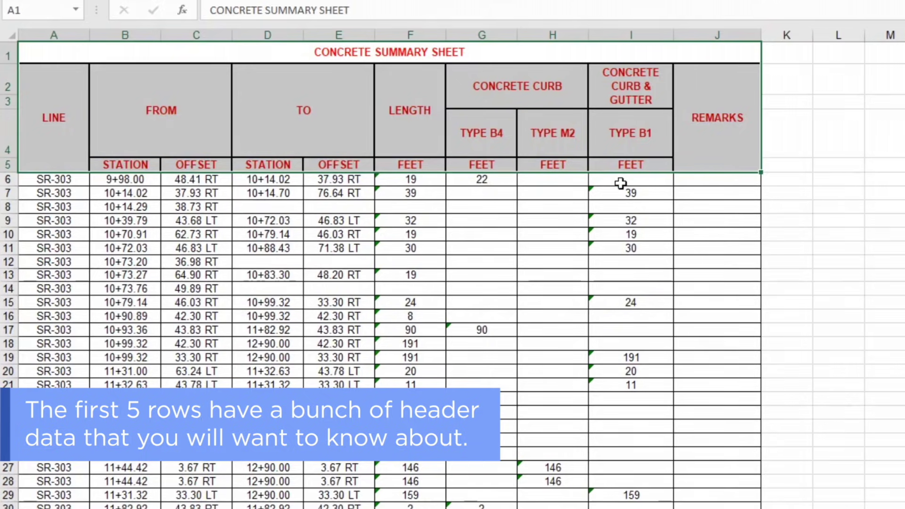
pyautogui.click(282, 100)
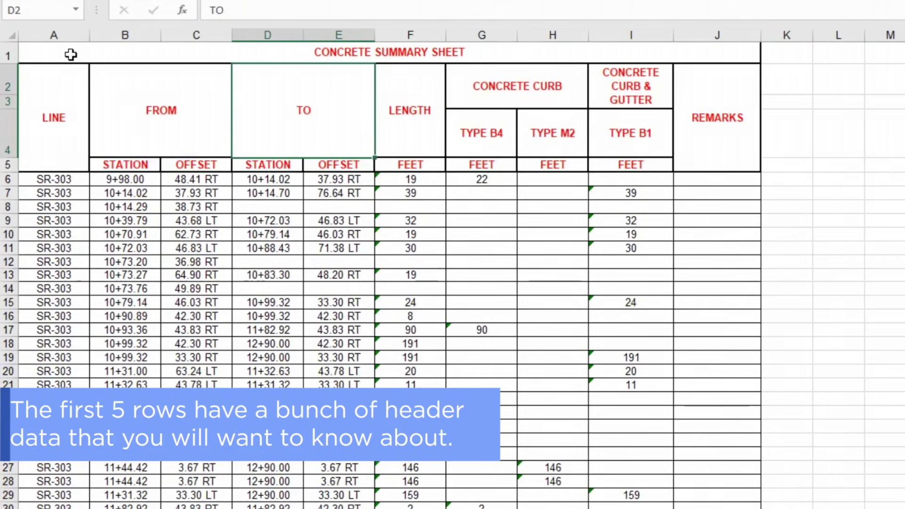
pyautogui.moveTo(71, 55); pyautogui.dragTo(557, 508)
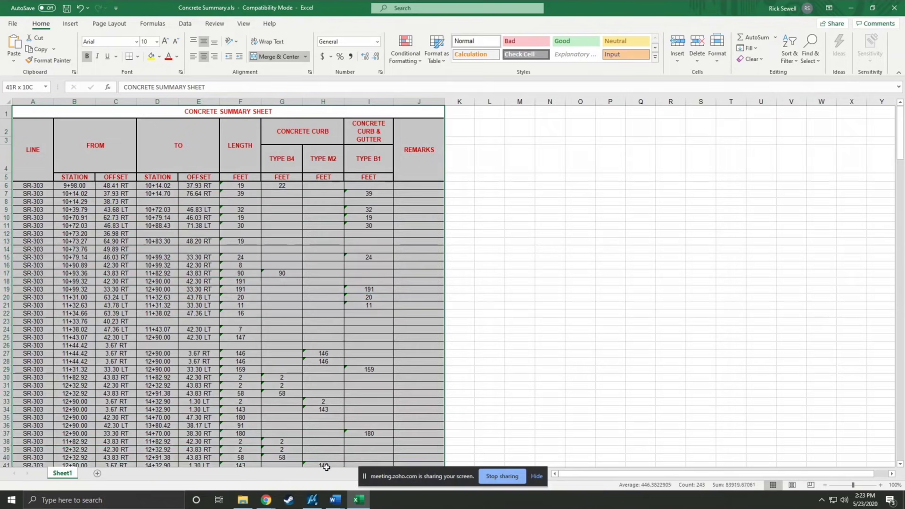
pyautogui.moveTo(326, 467); pyautogui.dragTo(336, 442)
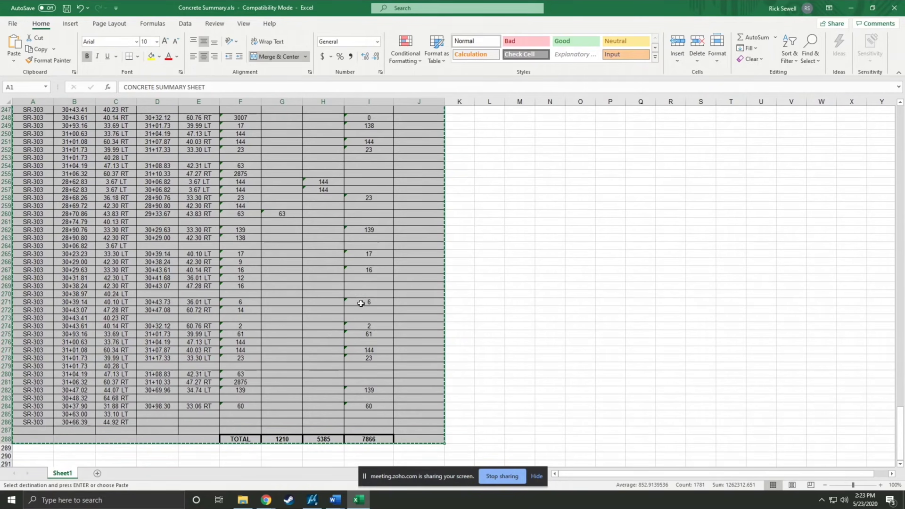
# - Start Paste Excel Data in MicroStation, showing linked paste settings with 1.0 text height and width
pyautogui.click(316, 502)
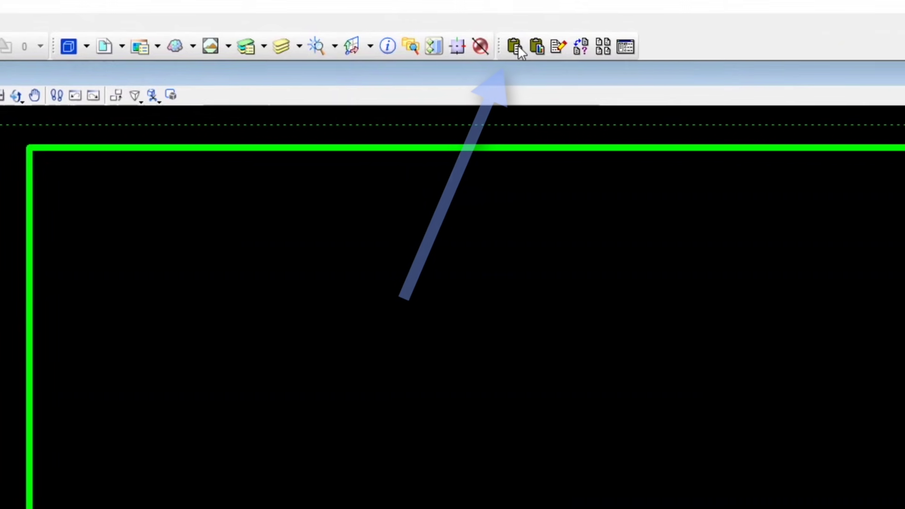
pyautogui.click(511, 45)
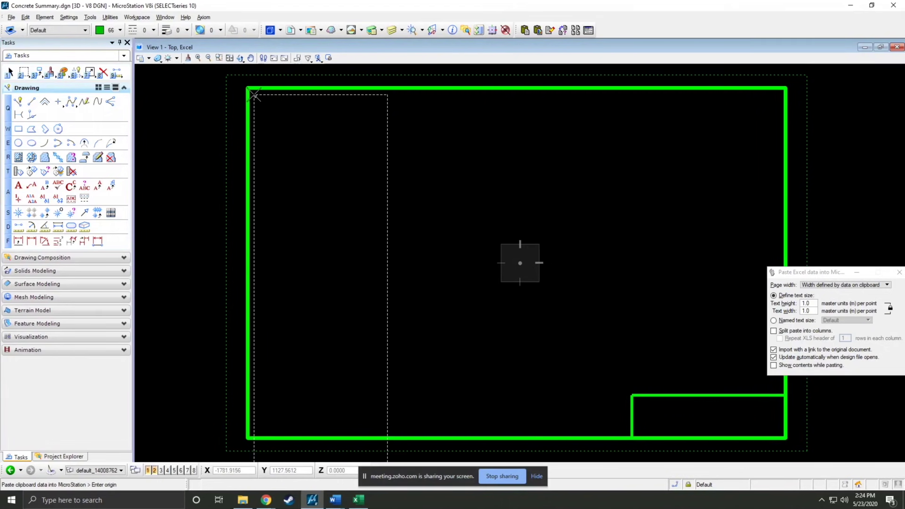
pyautogui.scroll(-5, 254, 94)
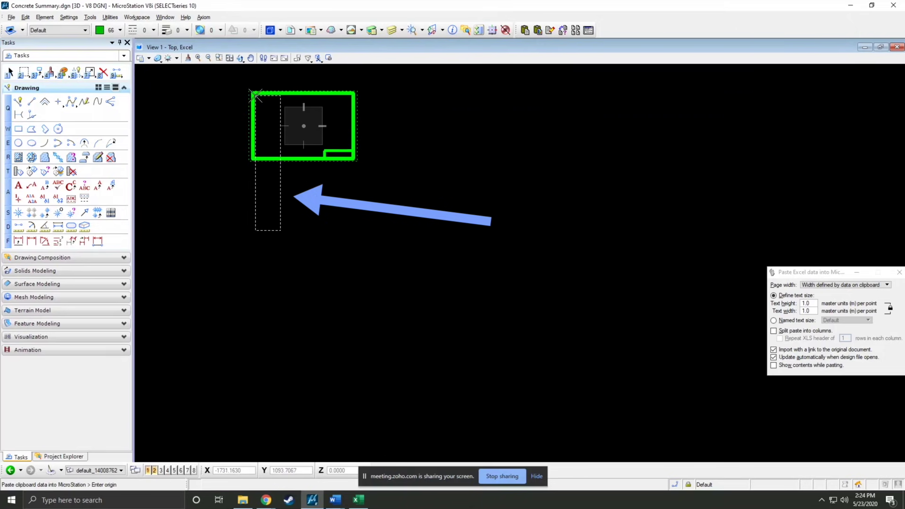
pyautogui.scroll(5, 256, 95)
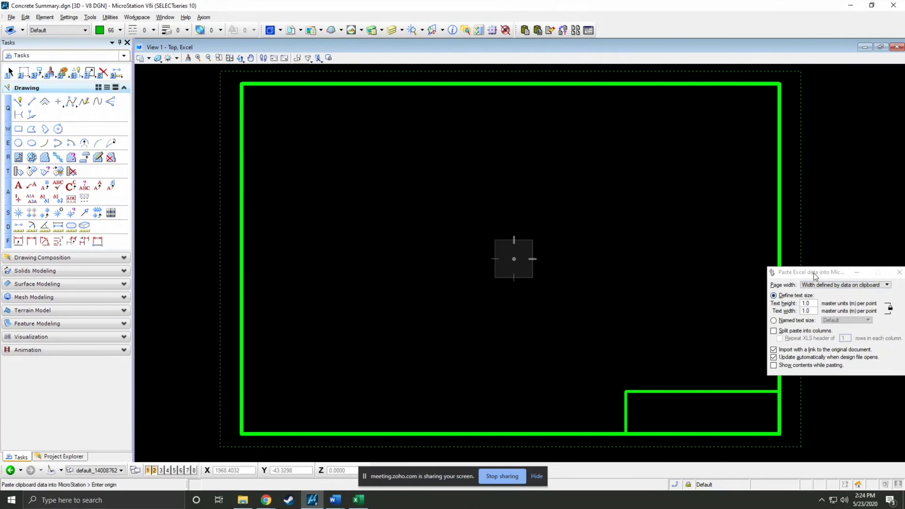
# - Turn on Split paste into columns and Repeat XLS header, with 5 header rows
pyautogui.moveTo(815, 276); pyautogui.dragTo(629, 219)
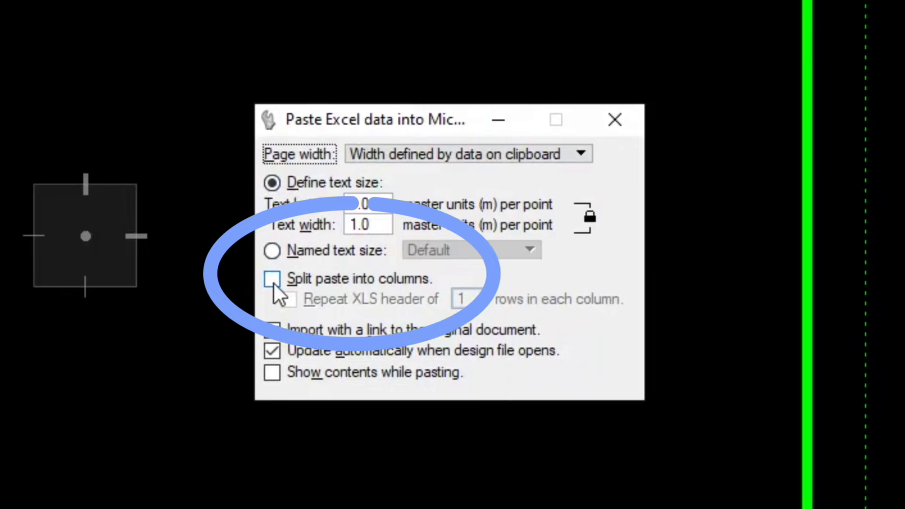
pyautogui.click(273, 284)
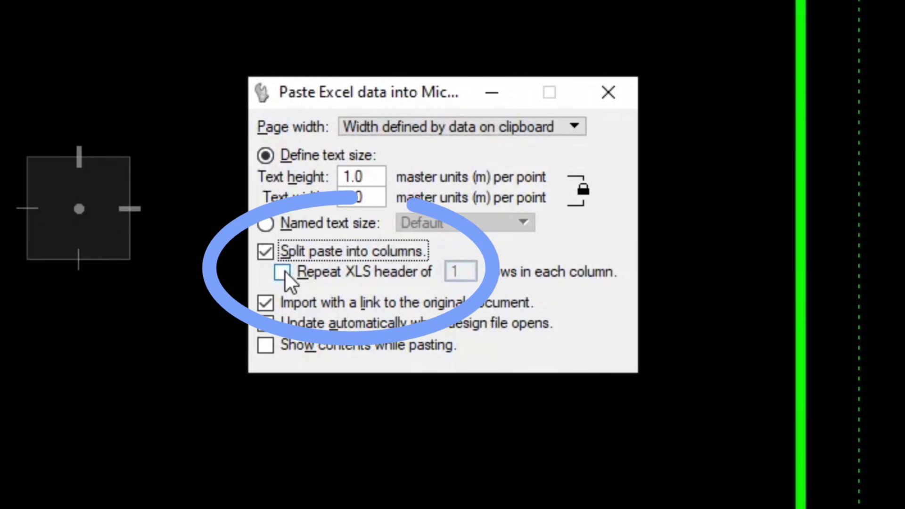
pyautogui.click(283, 272)
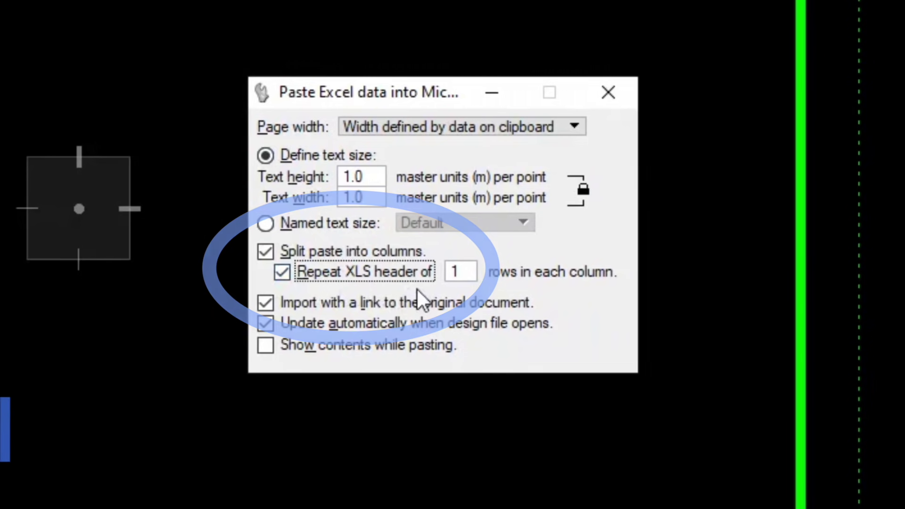
pyautogui.doubleClick(455, 272)
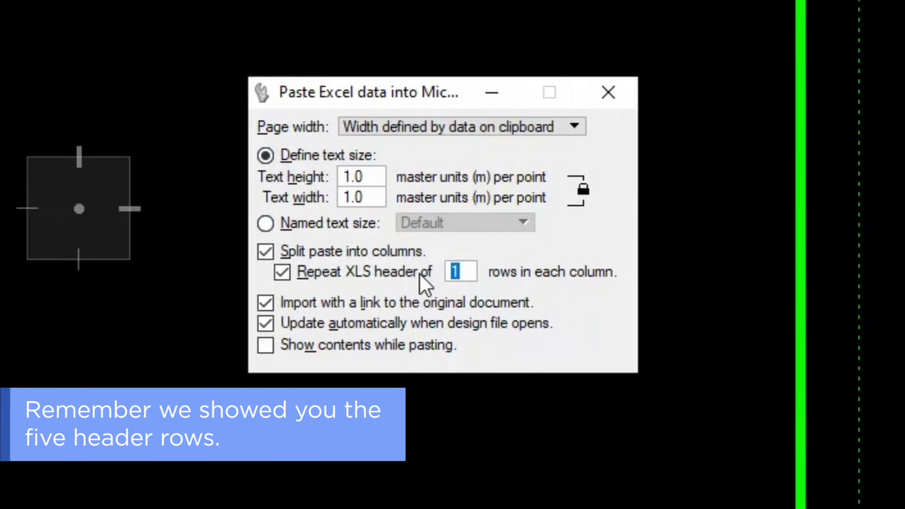
pyautogui.write('5')
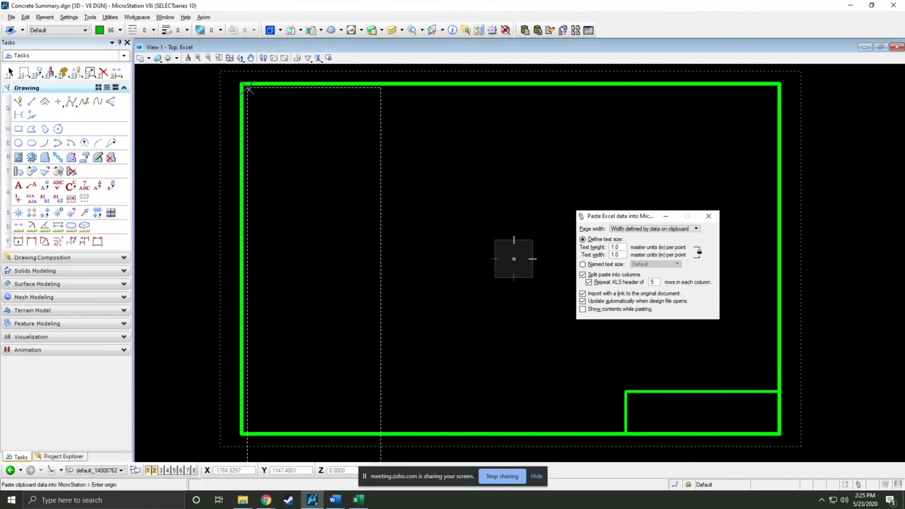
# - Paste the table from the green border's top-left corner as three linked columns, accepting the notice
pyautogui.click(247, 88)
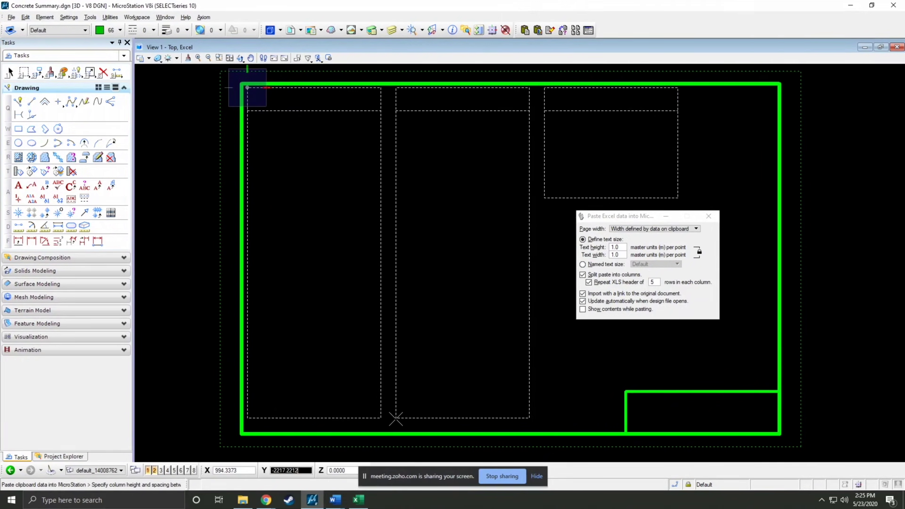
pyautogui.click(397, 419)
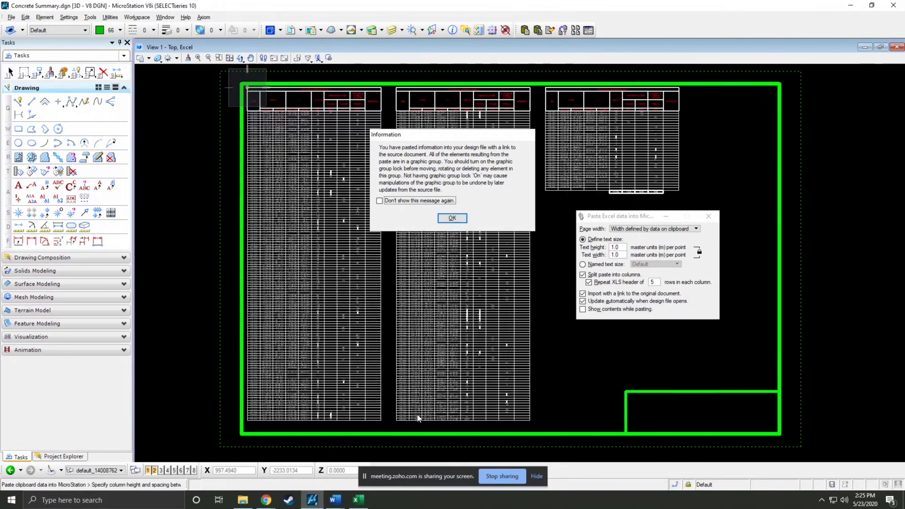
pyautogui.click(452, 218)
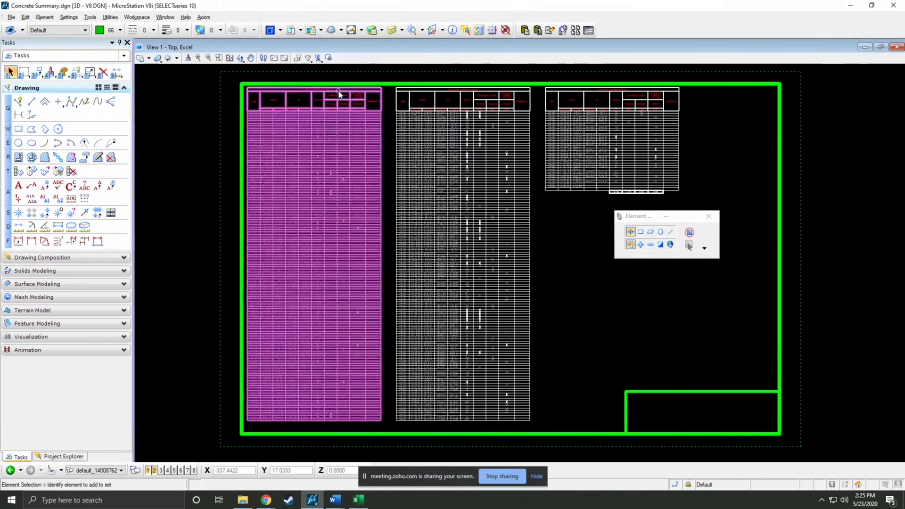
pyautogui.scroll(2, 339, 94)
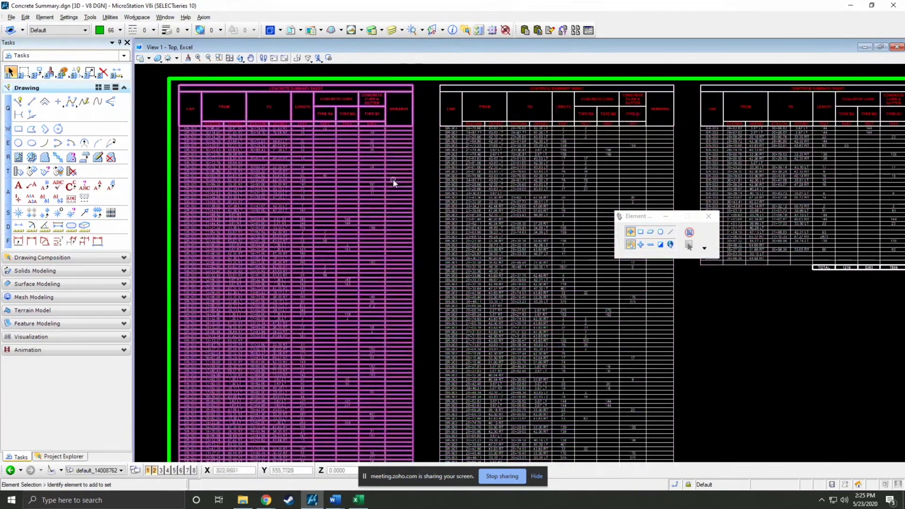
pyautogui.scroll(-2, 393, 179)
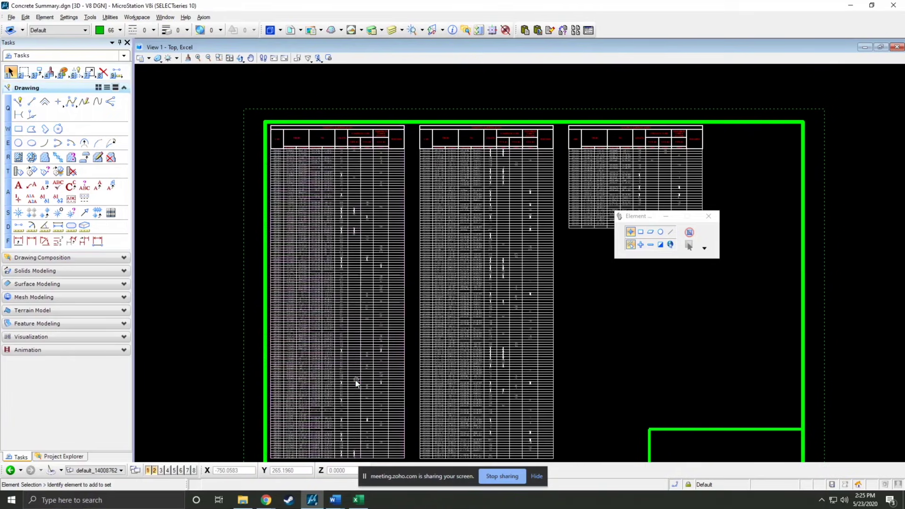
# - Enter 'Change' in REMARKS cells J7 through J10 of the Concrete Summary sheet
pyautogui.click(359, 500)
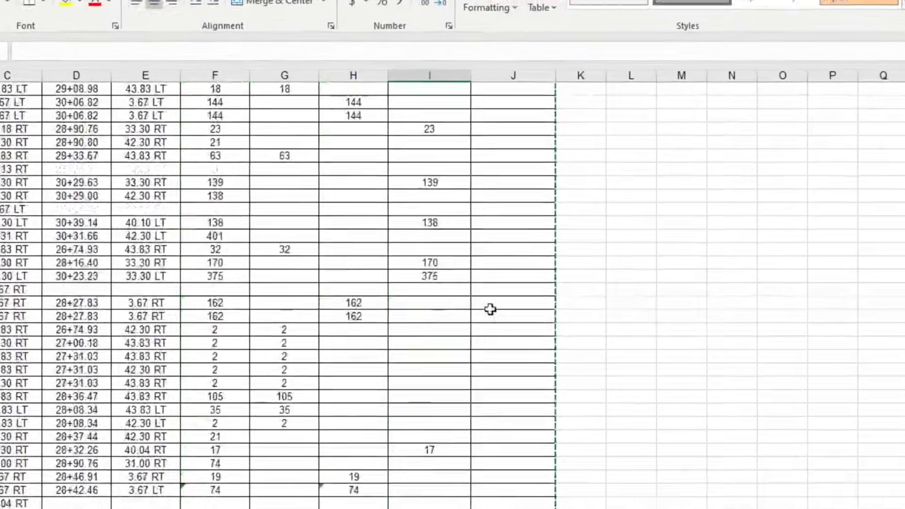
pyautogui.scroll(10, 471, 340)
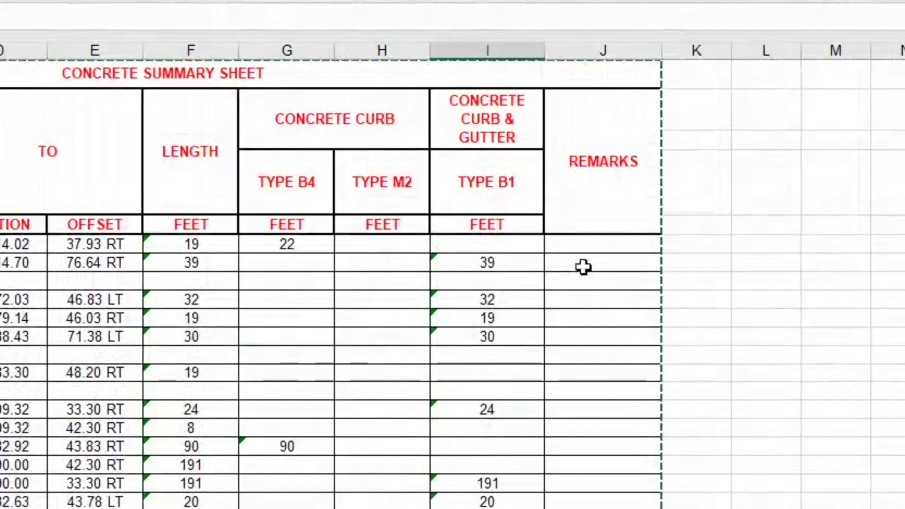
pyautogui.click(584, 267)
pyautogui.write('Change')
pyautogui.press('Return')
pyautogui.write('C')
pyautogui.press('Return')
pyautogui.write('C')
pyautogui.press('Return')
pyautogui.write('C')
pyautogui.press('Return')
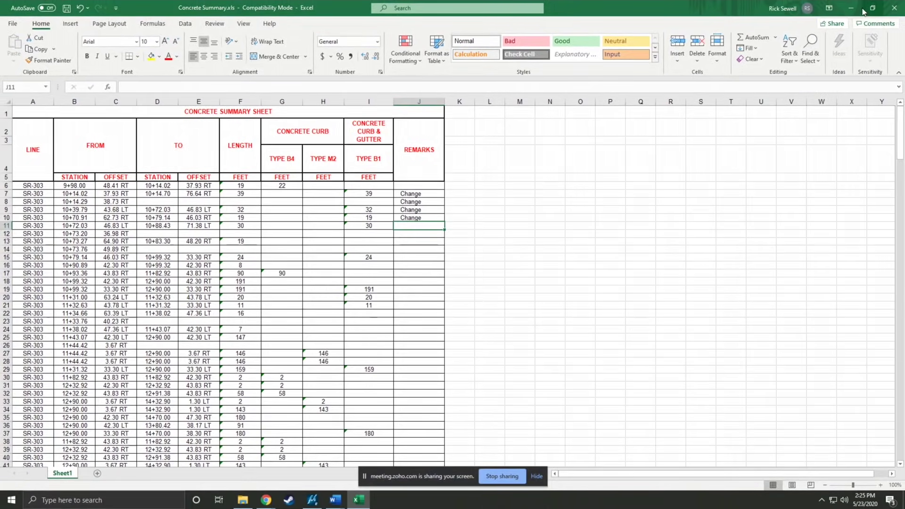
# - Refresh the drawing's linked tables from the edited spreadsheet through the Office Importer link manager
pyautogui.click(851, 8)
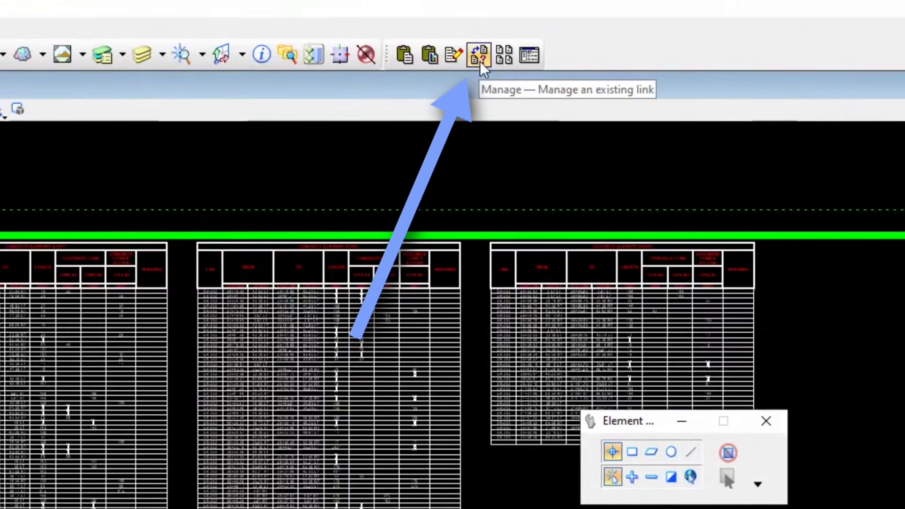
pyautogui.click(479, 55)
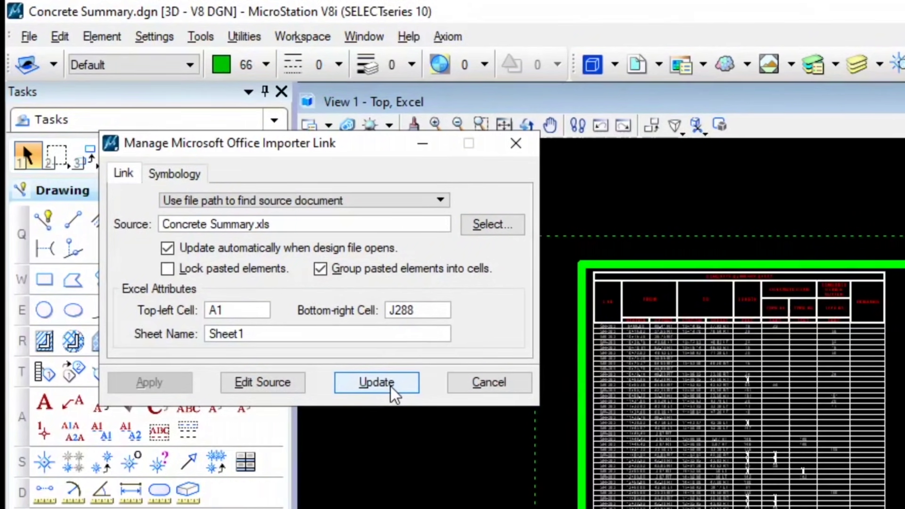
pyautogui.click(385, 386)
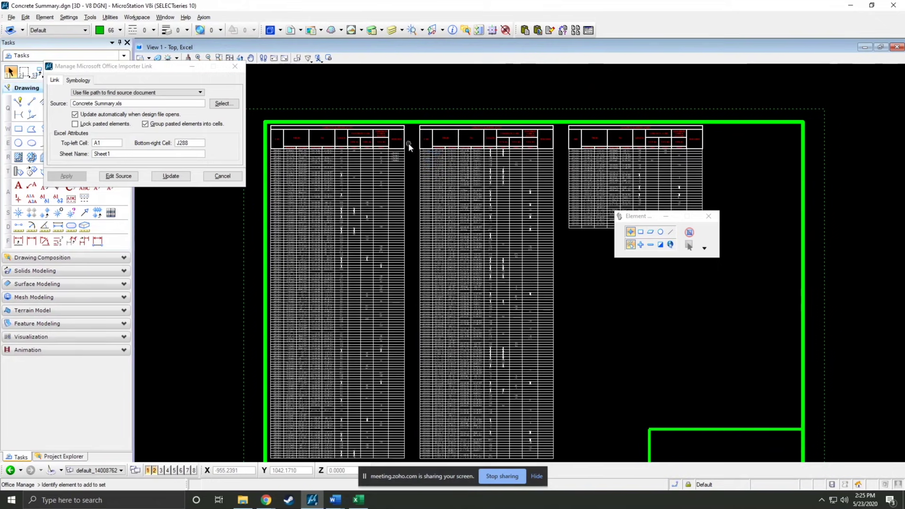
# - Inspect the first table's link to Concrete Summary.xls, Sheet1 A1:J288, then cancel
pyautogui.scroll(2, 404, 148)
pyautogui.scroll(3, 403, 148)
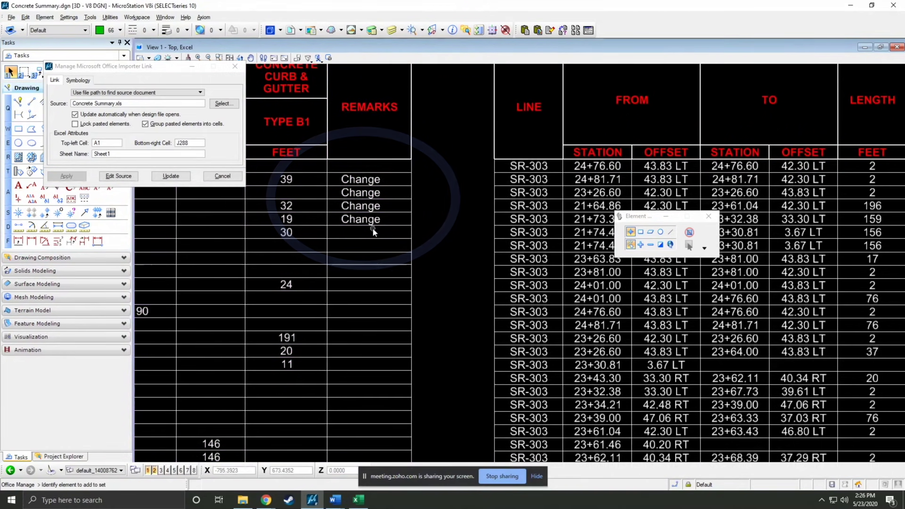
pyautogui.scroll(-4, 373, 228)
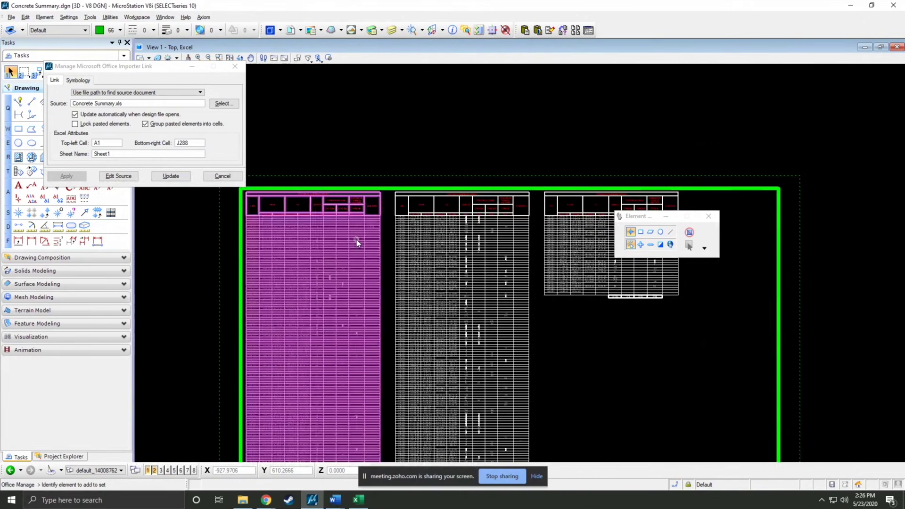
pyautogui.click(369, 237)
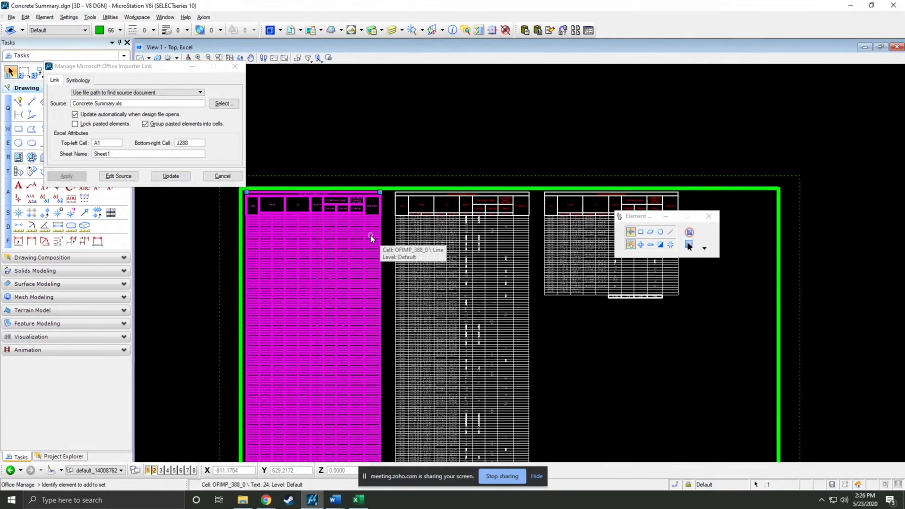
pyautogui.scroll(3, 364, 227)
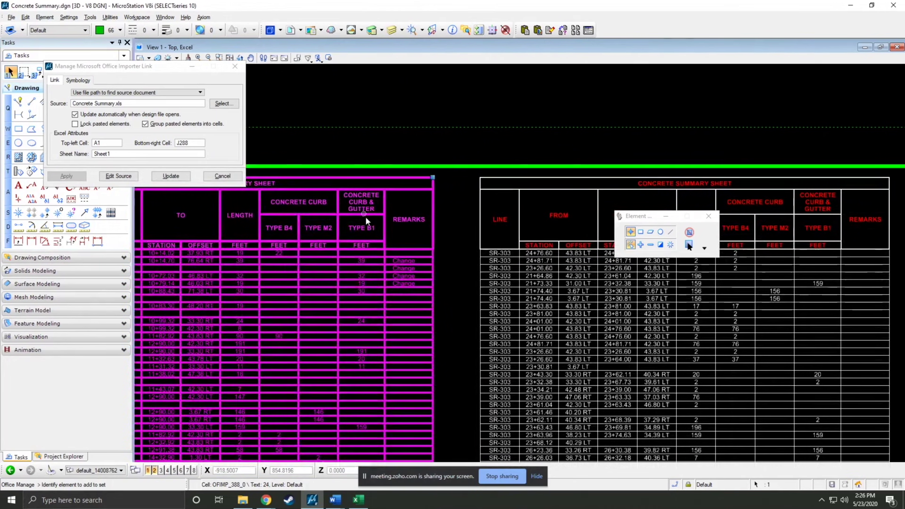
pyautogui.scroll(-3, 368, 233)
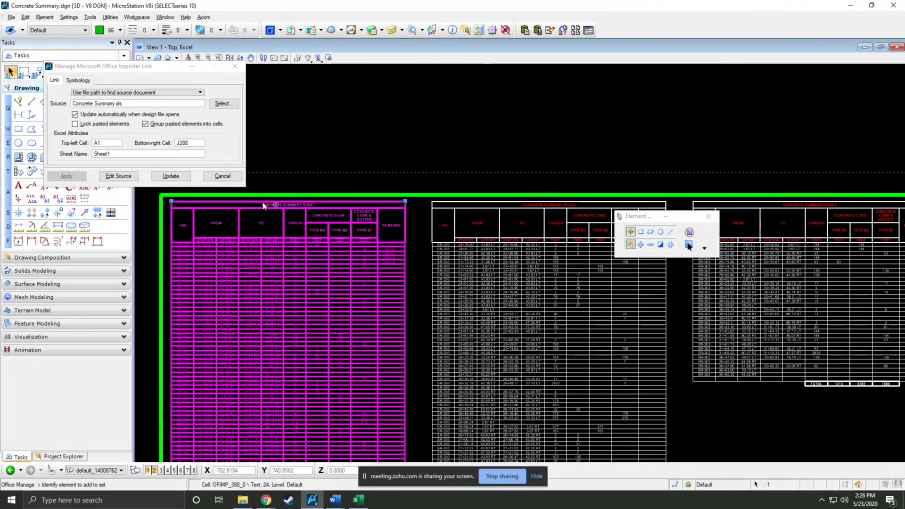
pyautogui.click(222, 177)
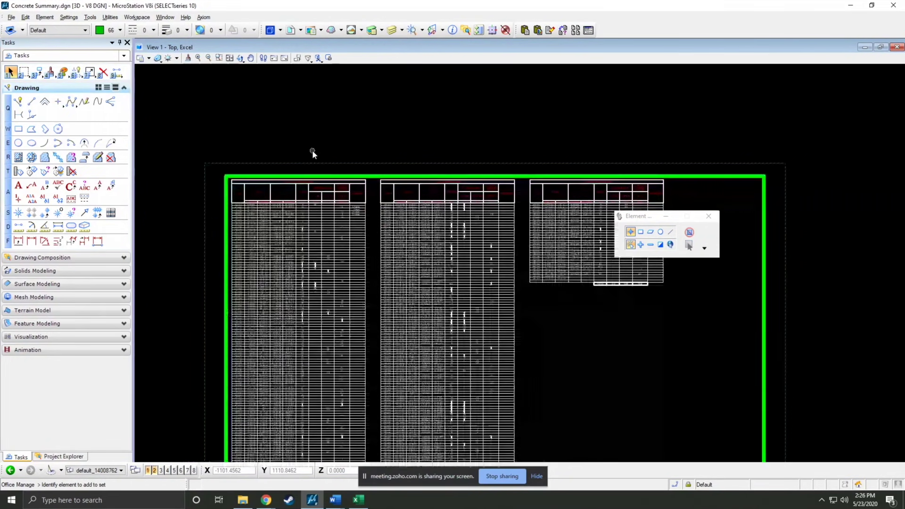
# - Switch to the Word model, then bring Microsoft Office Importer Sample File.docx forward
pyautogui.scroll(-2, 313, 150)
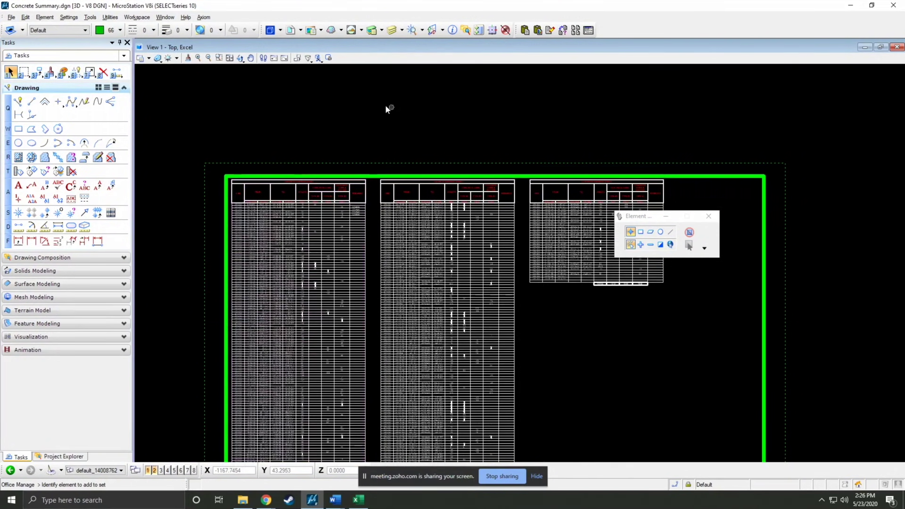
pyautogui.click(280, 31)
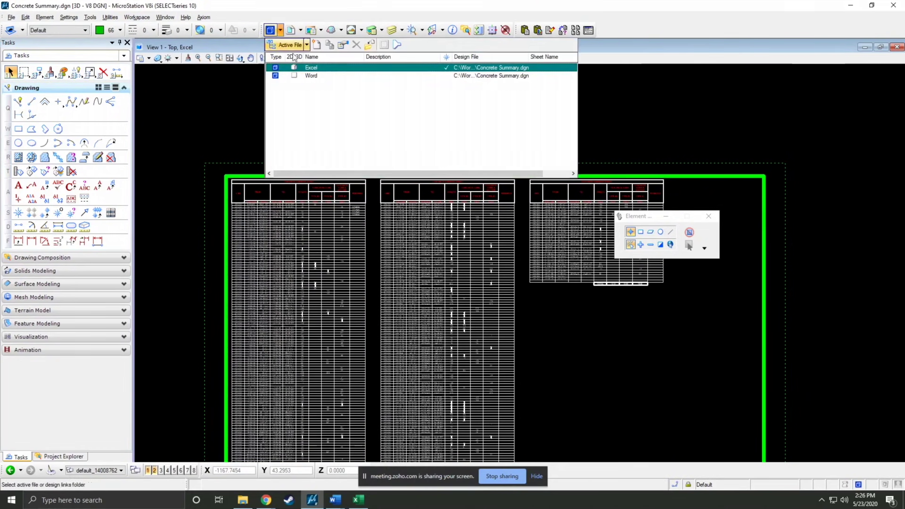
pyautogui.doubleClick(327, 74)
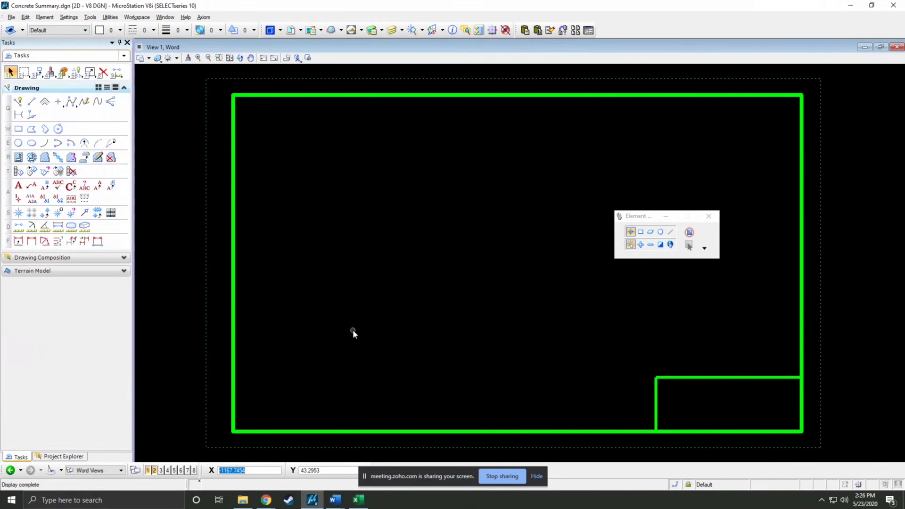
pyautogui.moveTo(342, 504)
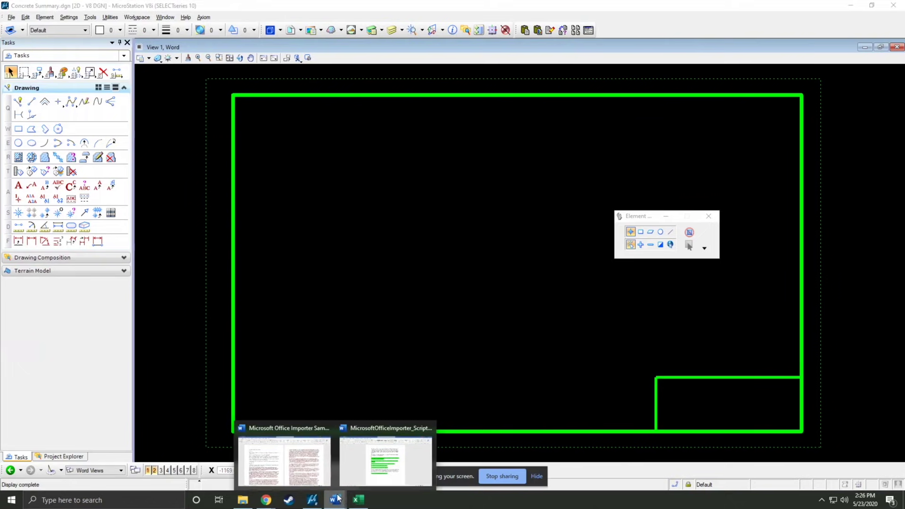
pyautogui.click(314, 476)
# - Select all 2080 words of the Word sample document and copy them
pyautogui.click(385, 212)
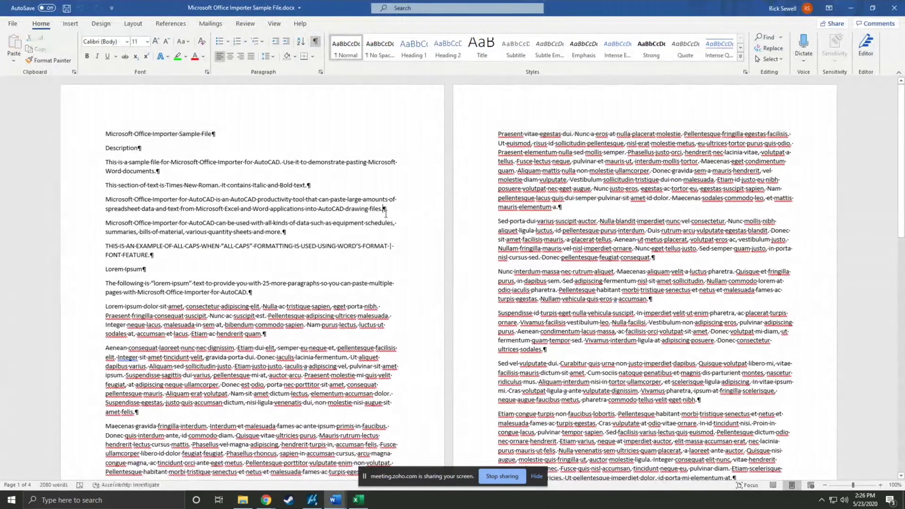
pyautogui.scroll(-15, 372, 221)
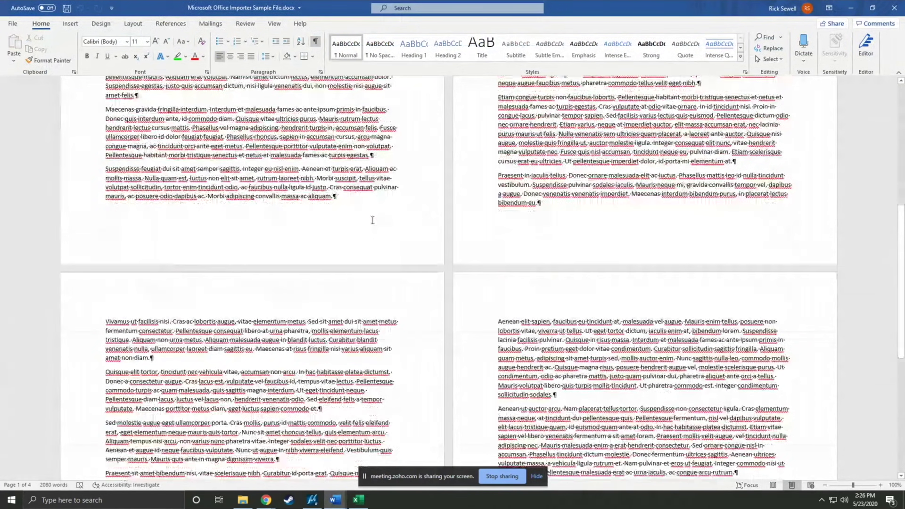
pyautogui.scroll(15, 372, 220)
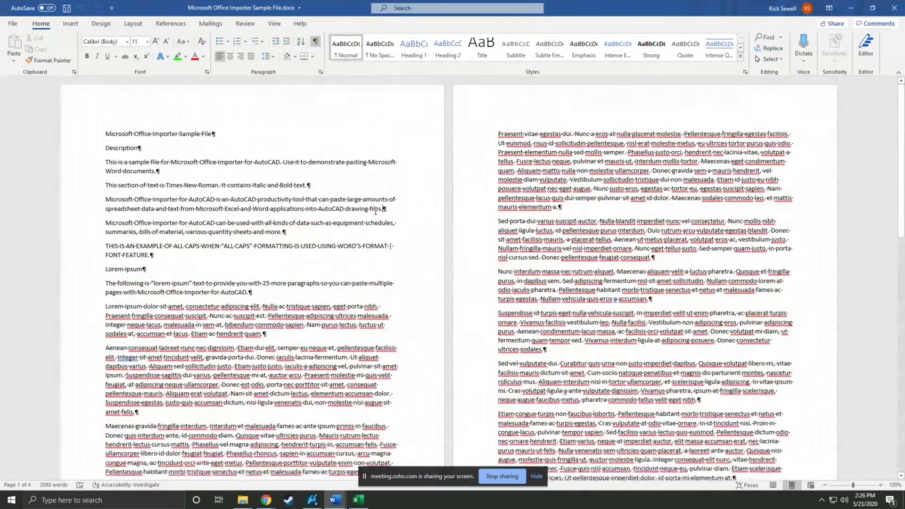
pyautogui.hotkey('ctrl', 'a')
pyautogui.hotkey('ctrl', 'c')
# - Paste the Word text from the border's top-left corner as four linked columns, accepting the notice
pyautogui.click(312, 500)
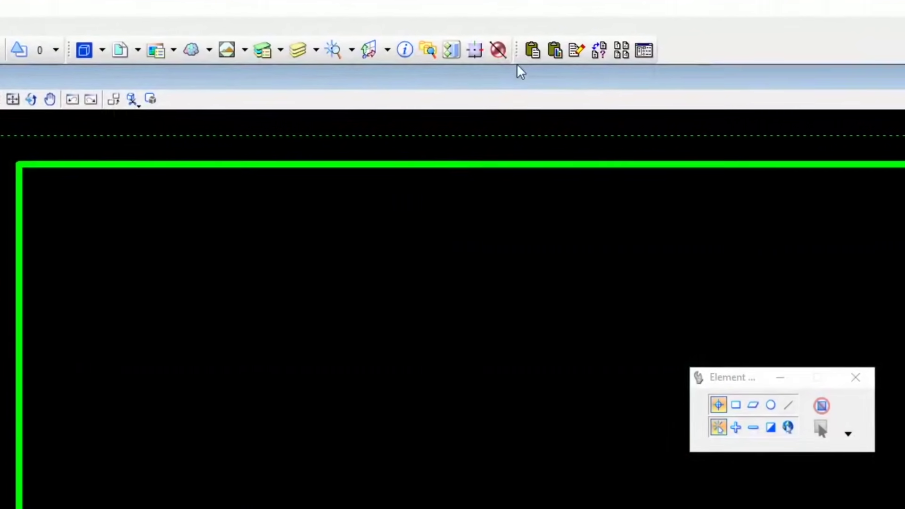
pyautogui.click(532, 49)
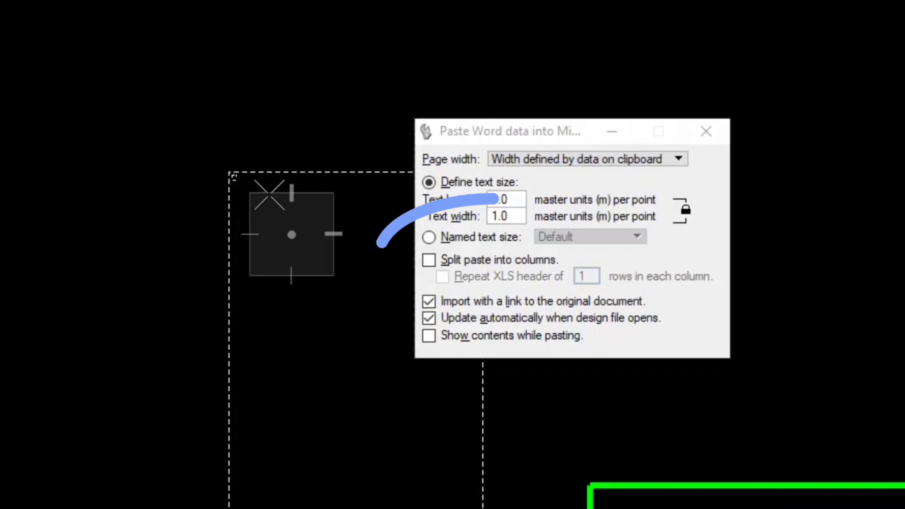
pyautogui.click(430, 260)
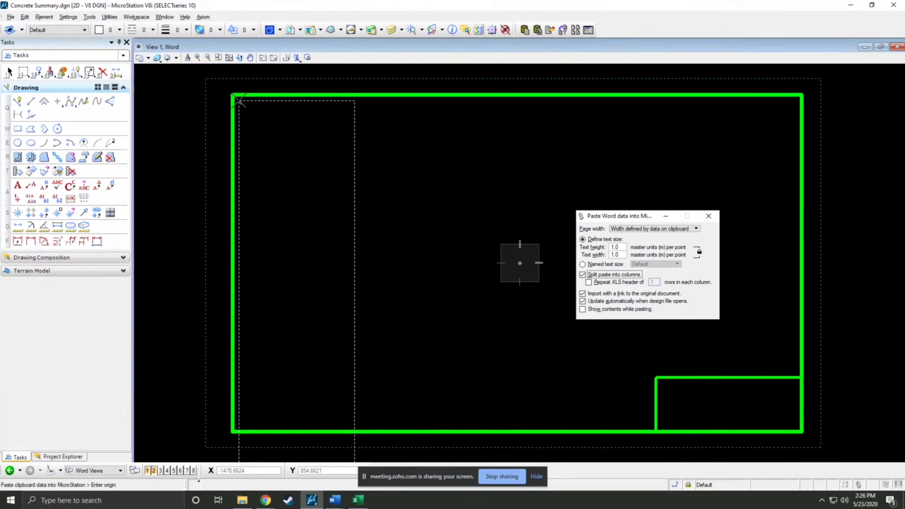
pyautogui.click(148, 67)
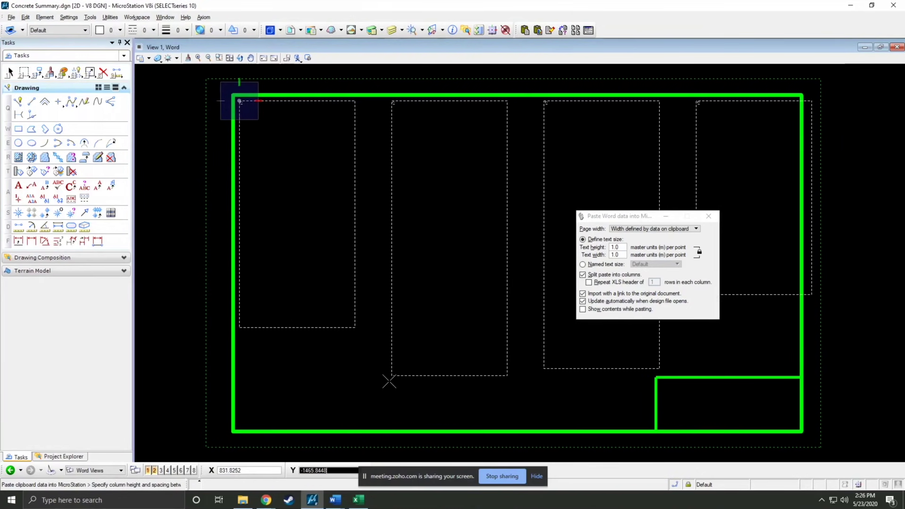
pyautogui.click(376, 416)
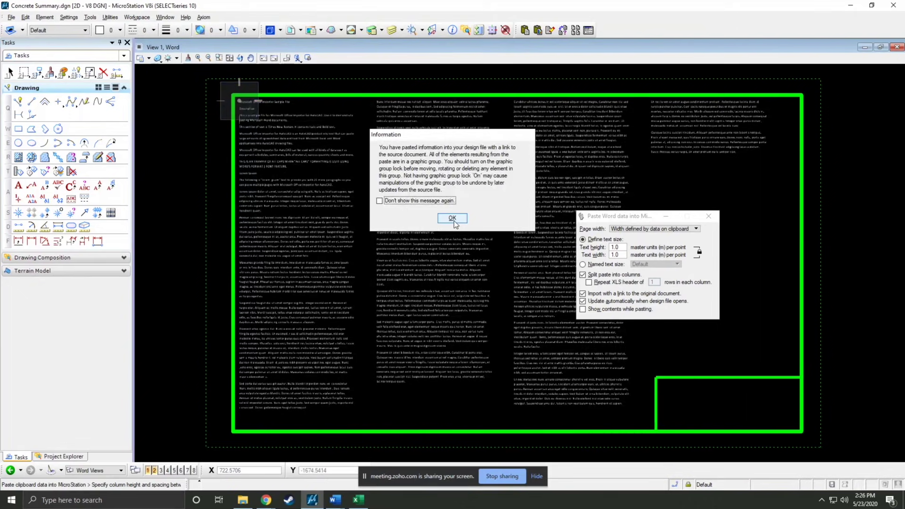
pyautogui.click(453, 218)
# - After 'mauris elementum a.', add lines zsdgfszDFszdf, asdfsdfasdfasedf and safgawerwerawesr
pyautogui.moveTo(344, 503)
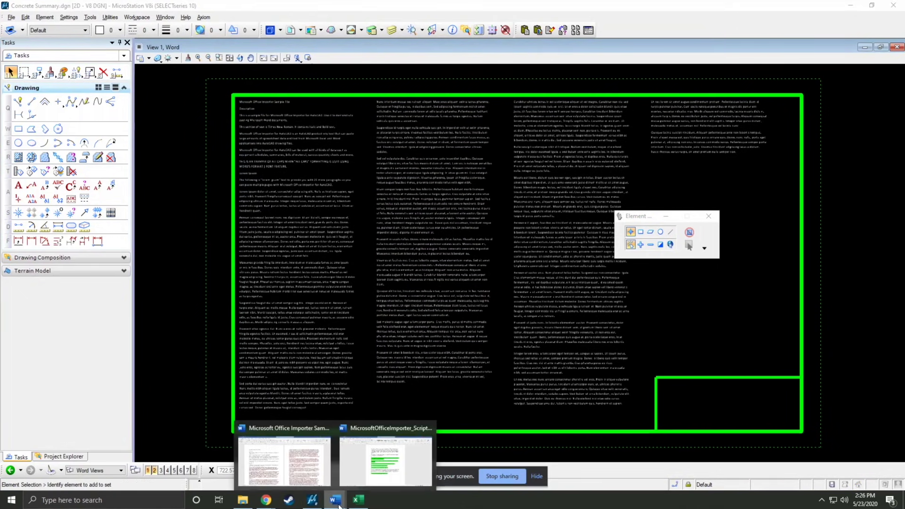
pyautogui.click(301, 479)
pyautogui.click(582, 205)
pyautogui.press('Return')
pyautogui.write('zsdgfszDFszdf')
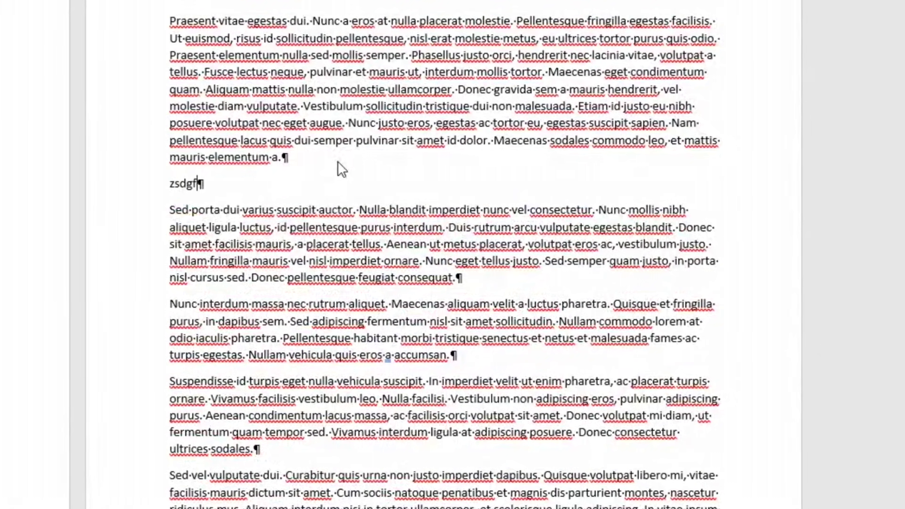
pyautogui.press('Return')
pyautogui.write('asdfsdfasdfasedf')
pyautogui.press('Return')
pyautogui.write('safgawerwerawesr')
# - Add five more filler lines, awerwrwaerawer through QEqweqweEQW, followed by an empty line
pyautogui.press('Return')
pyautogui.write('awerwrwaerawer')
pyautogui.press('Return')
pyautogui.write('sfaSDaedqwedQWD')
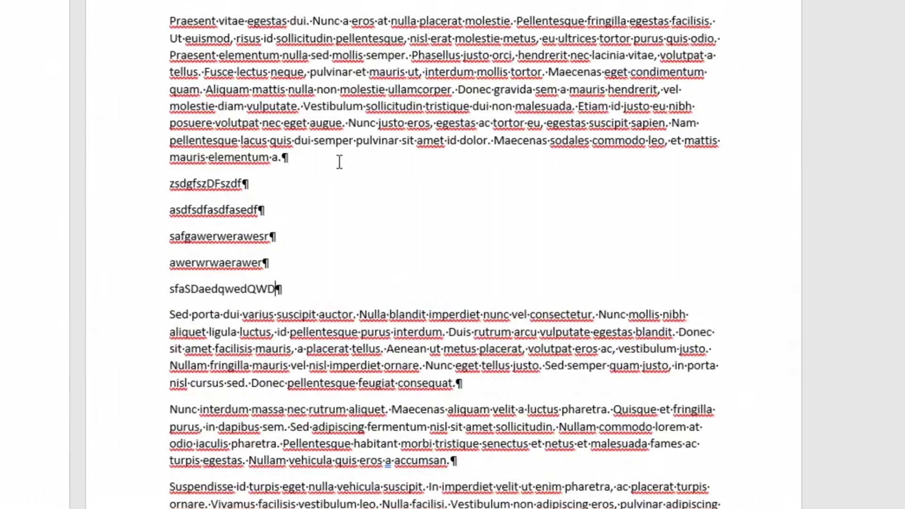
pyautogui.press('Return')
pyautogui.write('qeQDFWae')
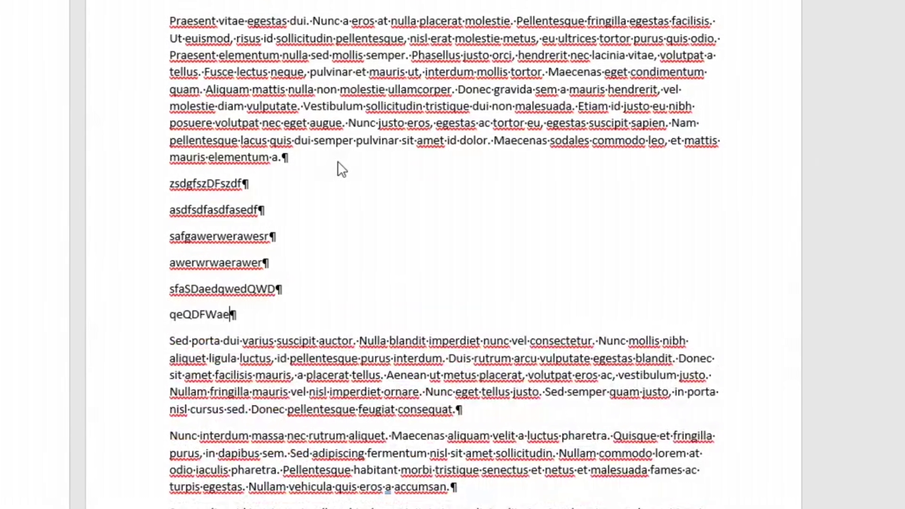
pyautogui.write('wqedwq')
pyautogui.press('Return')
pyautogui.write('QRDQWEDWQAEDqwd')
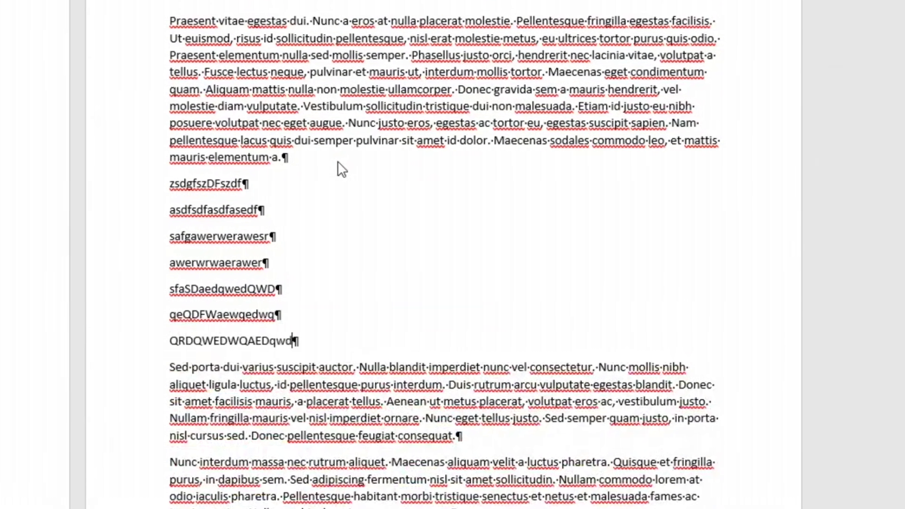
pyautogui.press('Return')
pyautogui.write('Q')
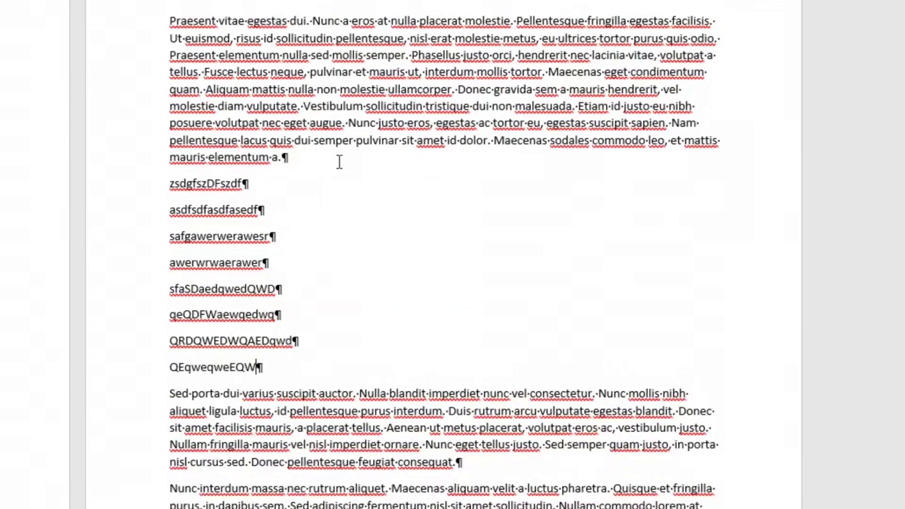
pyautogui.write('EqweqweEQW')
pyautogui.press('Return')
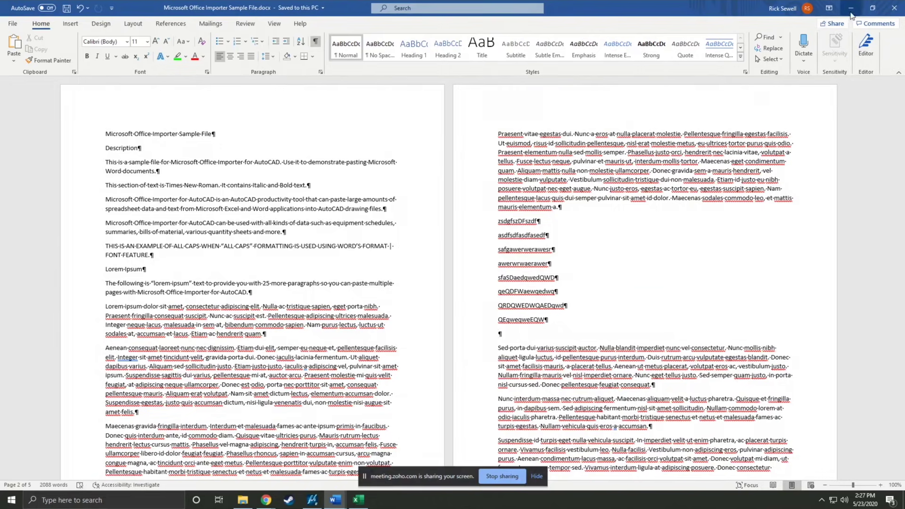
# - Update the Office Importer link so the pasted columns show the filler lines added in Word
pyautogui.click(851, 10)
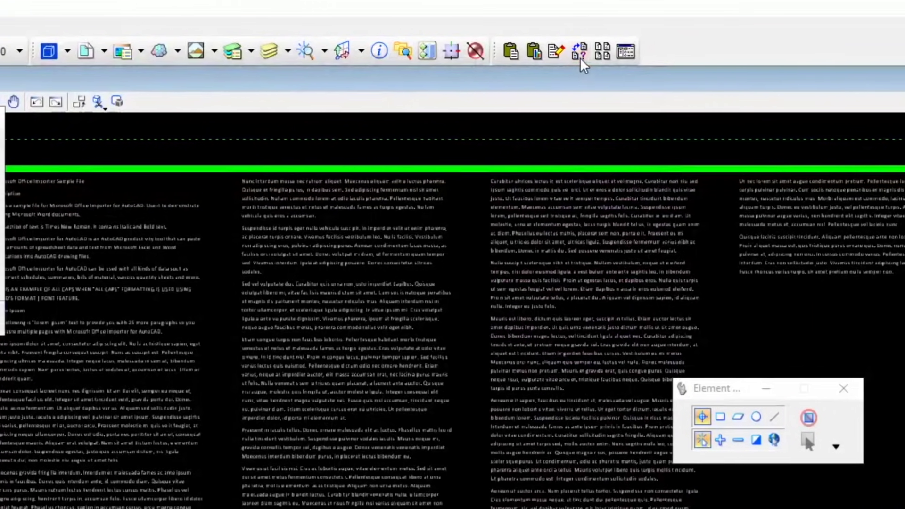
pyautogui.click(584, 57)
pyautogui.click(316, 315)
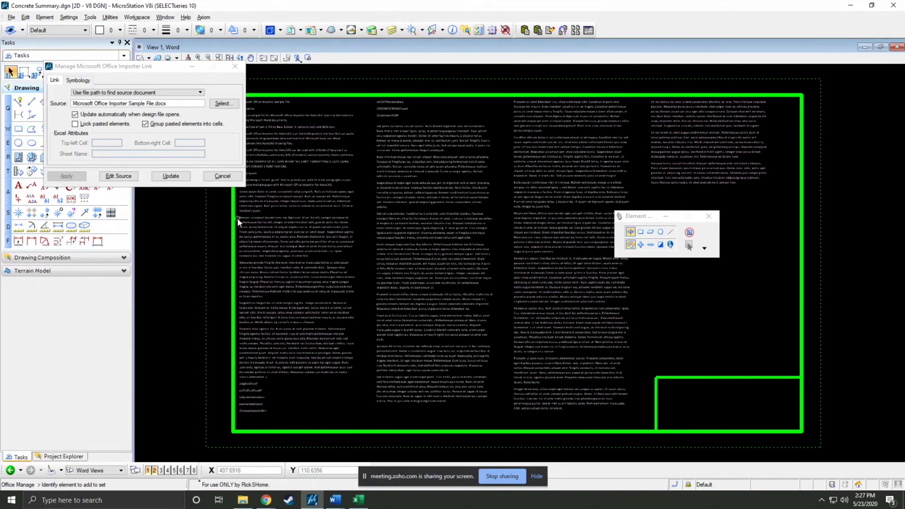
pyautogui.click(223, 176)
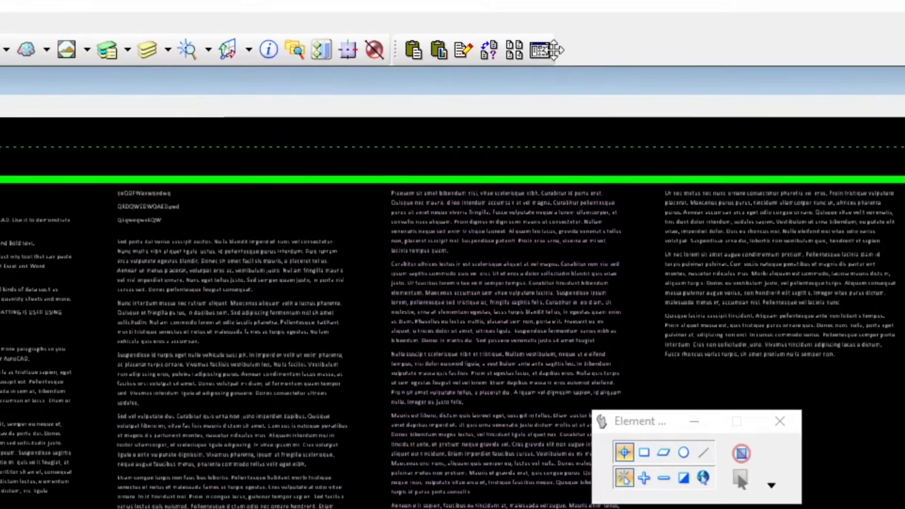
pyautogui.click(544, 50)
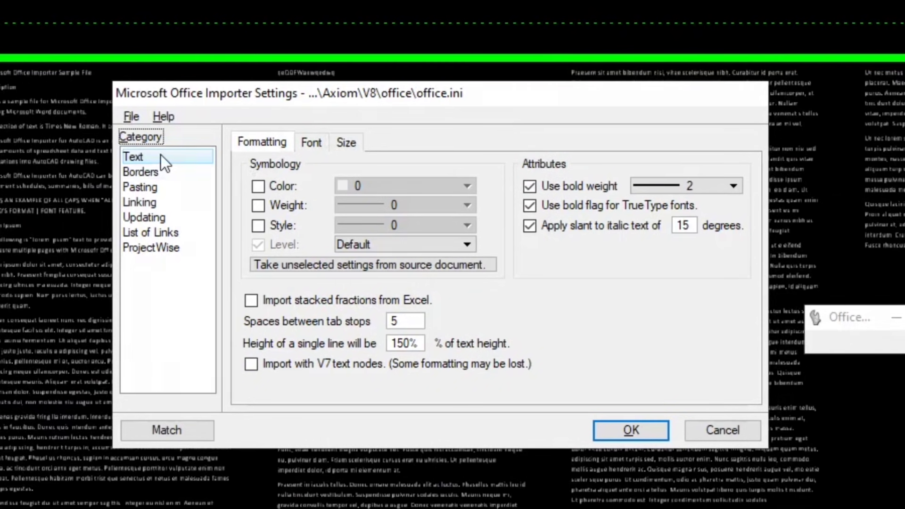
pyautogui.click(146, 173)
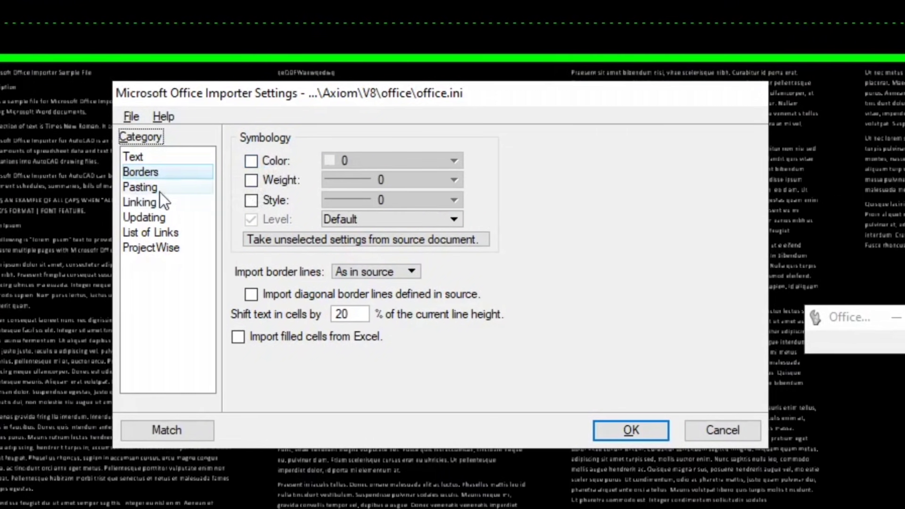
pyautogui.click(154, 191)
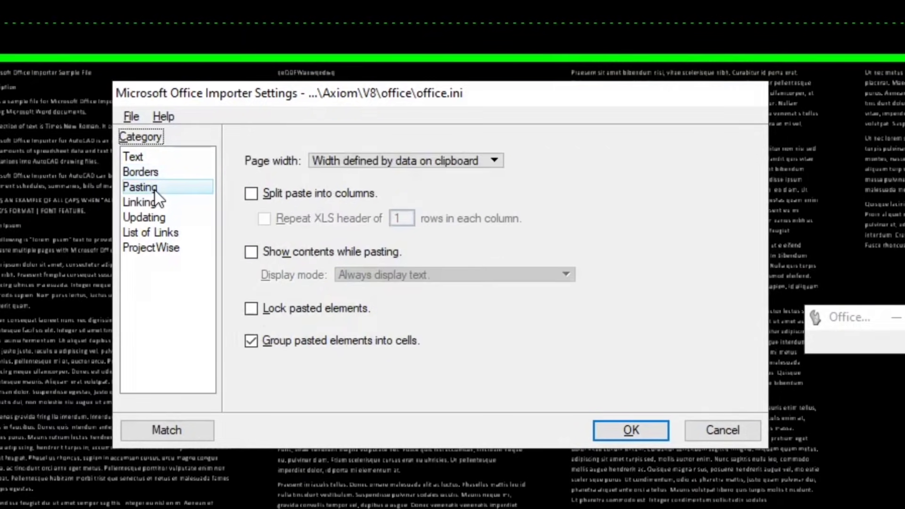
pyautogui.click(160, 205)
pyautogui.click(158, 218)
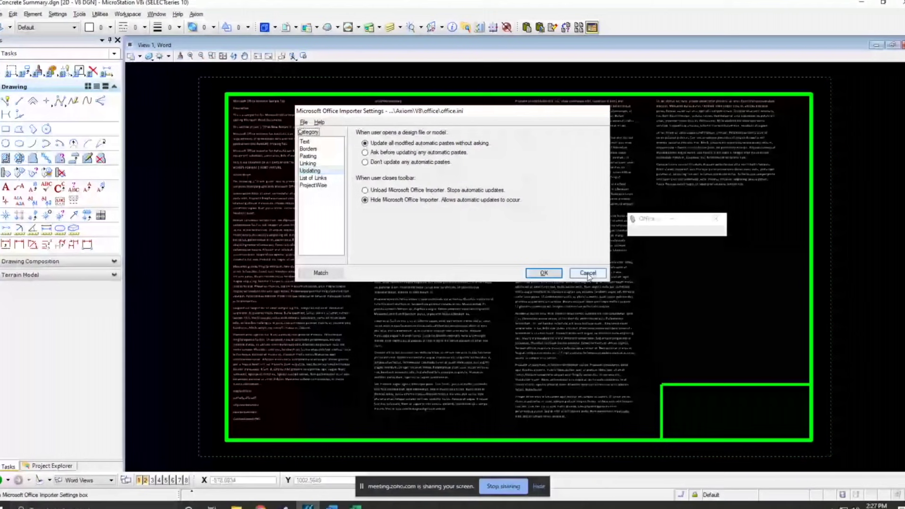
pyautogui.click(575, 329)
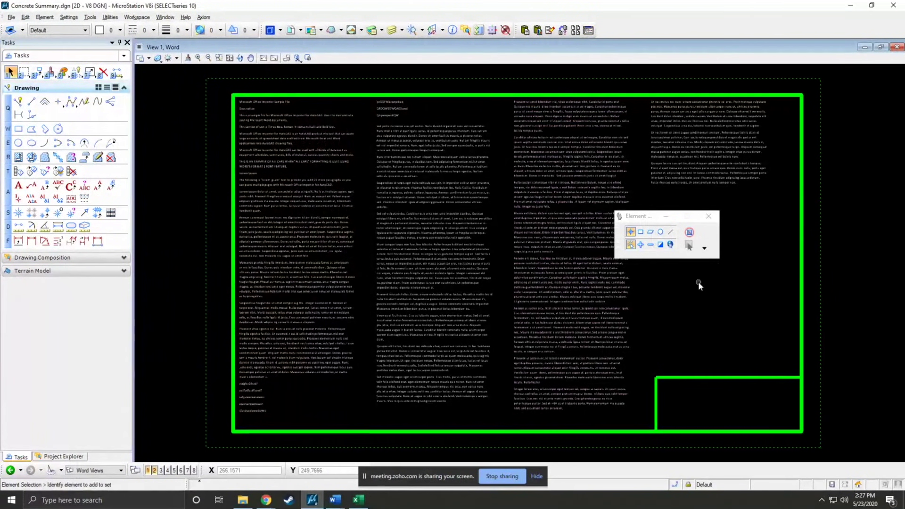